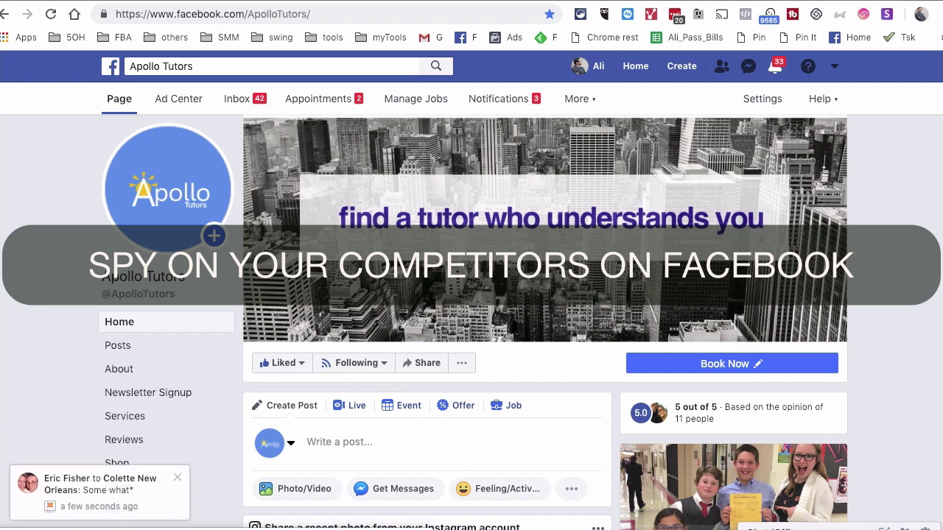
Dismiss the comment notification and look over the Apollo Tutors page
{"action": "left_click", "coordinate": [180, 476]}
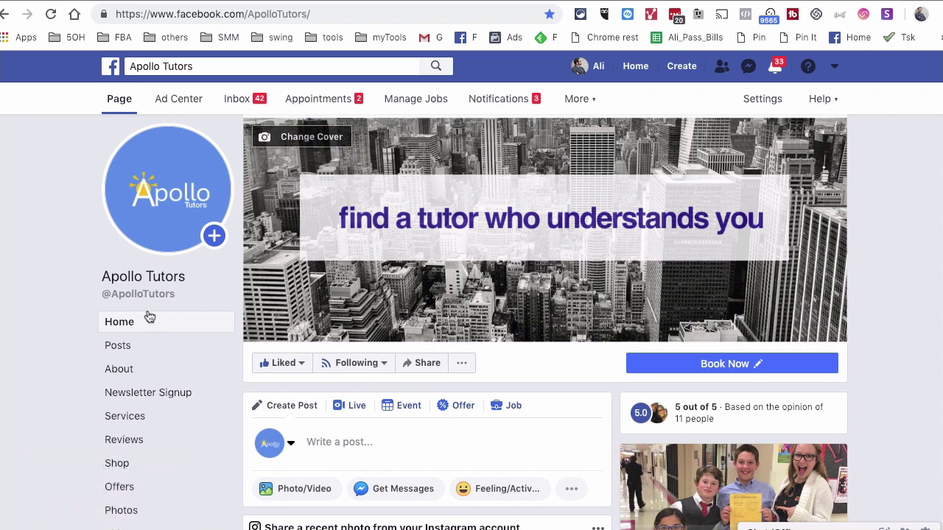
{"action": "scroll", "coordinate": [221, 317], "scroll_direction": "down", "scroll_amount": 2}
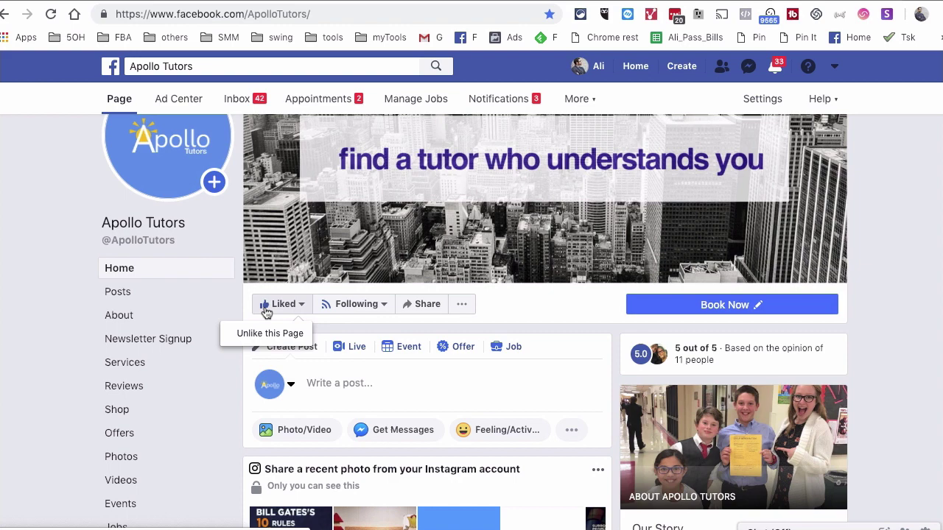
{"action": "scroll", "coordinate": [267, 313], "scroll_direction": "down", "scroll_amount": 3}
{"action": "scroll", "coordinate": [267, 313], "scroll_direction": "up", "scroll_amount": 4}
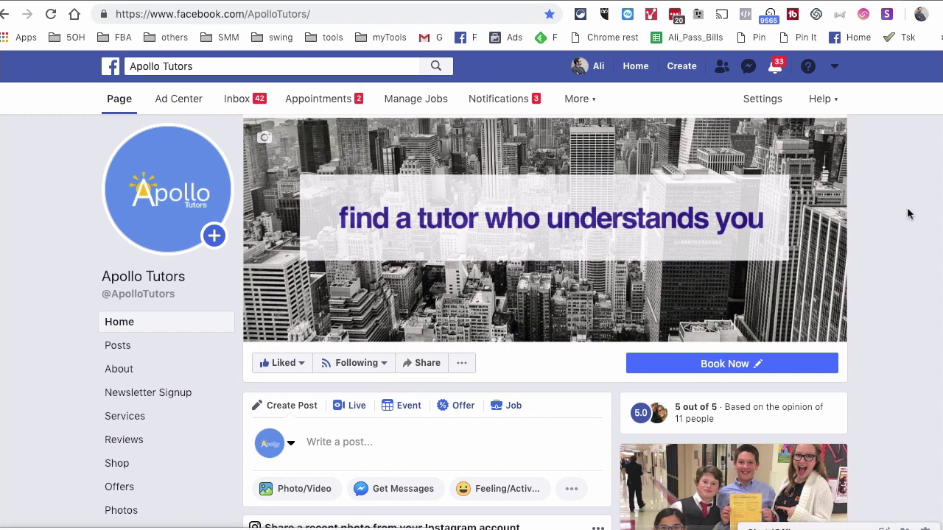
Open the Insights overview for the Apollo Tutors page
{"action": "left_click", "coordinate": [596, 101]}
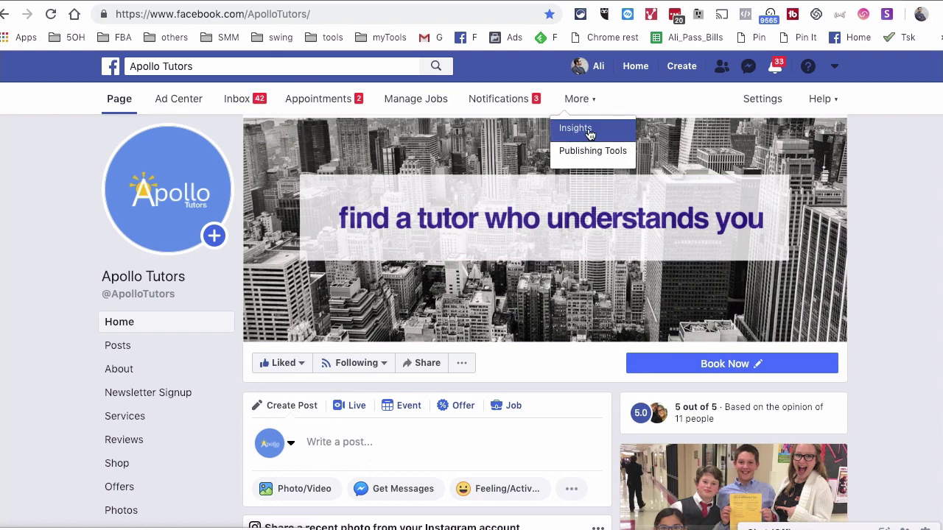
{"action": "scroll", "coordinate": [589, 132], "scroll_direction": "up", "scroll_amount": 5}
{"action": "left_click", "coordinate": [496, 291]}
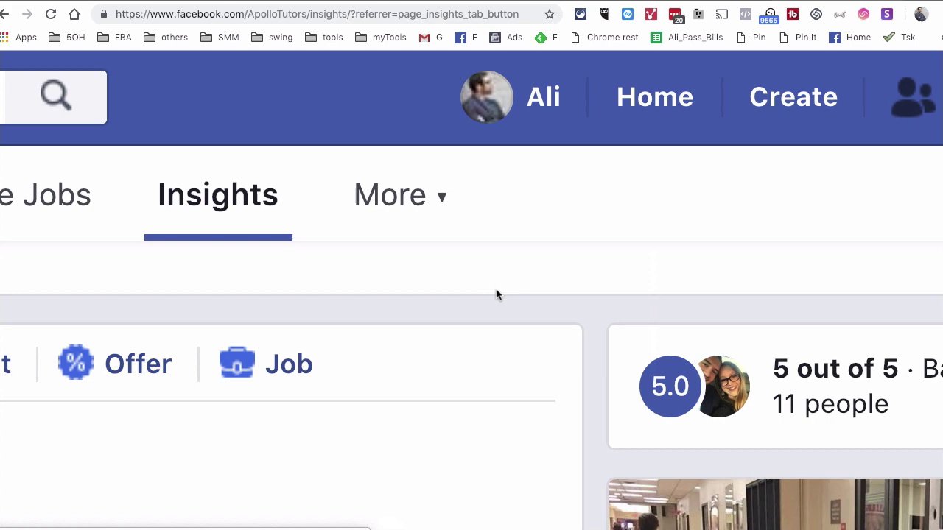
{"action": "scroll", "coordinate": [497, 295], "scroll_direction": "down", "scroll_amount": 5}
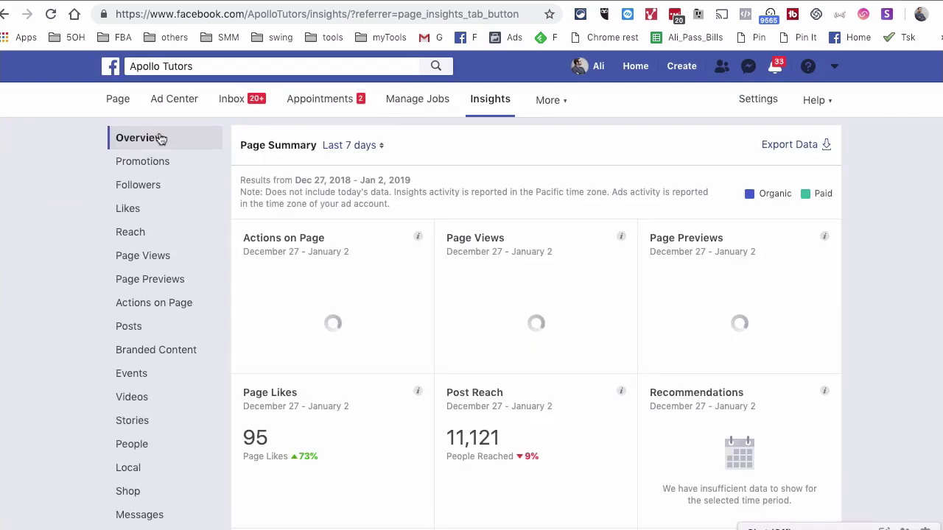
{"action": "left_click", "coordinate": [160, 140]}
Find the Pages to Watch section in the overview and examine its comparison of competitor pages
{"action": "scroll", "coordinate": [439, 283], "scroll_direction": "down", "scroll_amount": 4}
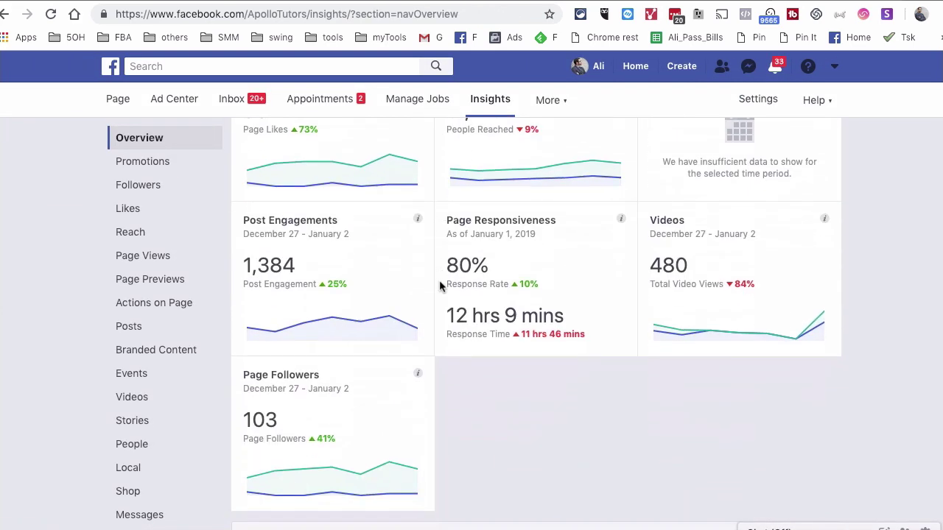
{"action": "scroll", "coordinate": [439, 285], "scroll_direction": "down", "scroll_amount": 9}
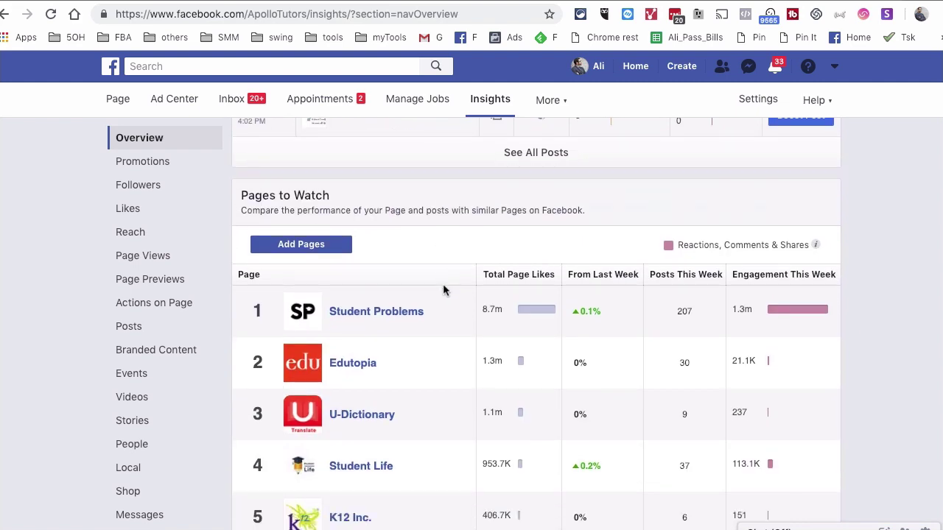
{"action": "scroll", "coordinate": [443, 287], "scroll_direction": "down", "scroll_amount": 2}
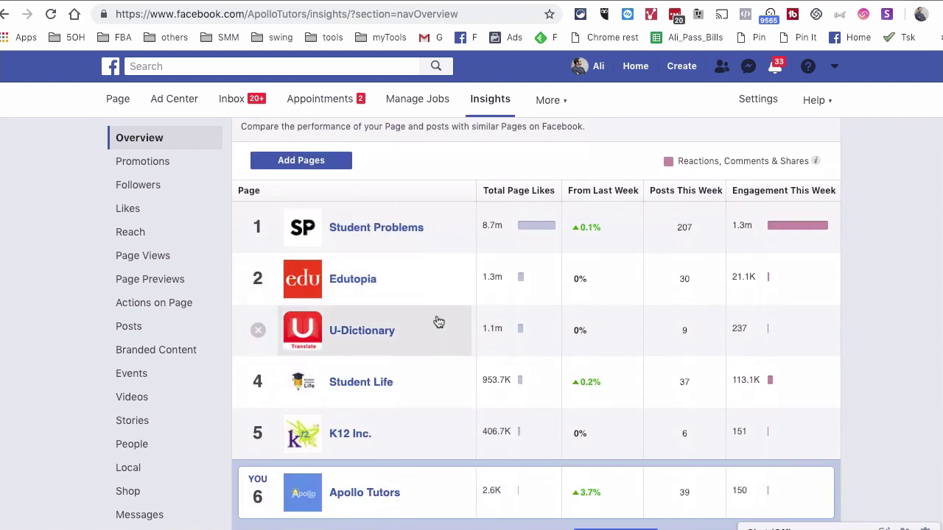
{"action": "scroll", "coordinate": [438, 322], "scroll_direction": "up", "scroll_amount": 1}
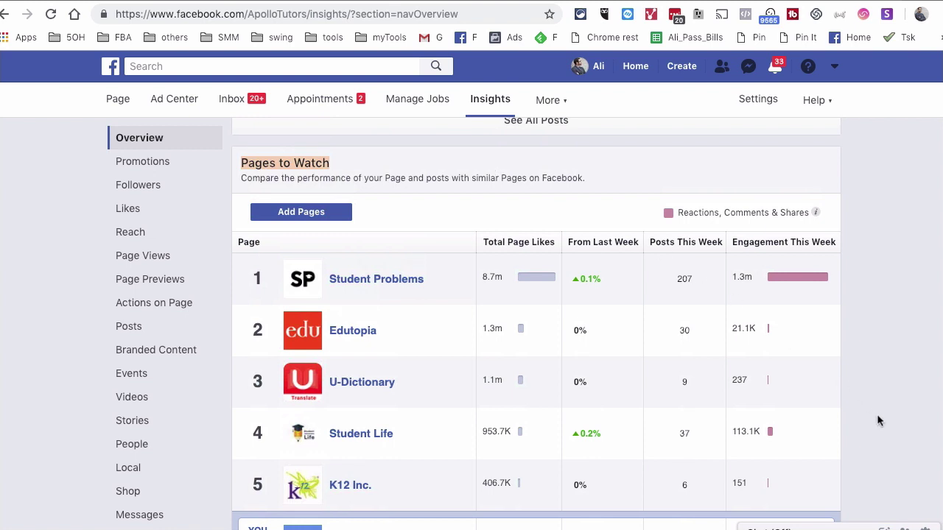
{"action": "scroll", "coordinate": [895, 417], "scroll_direction": "down", "scroll_amount": 1}
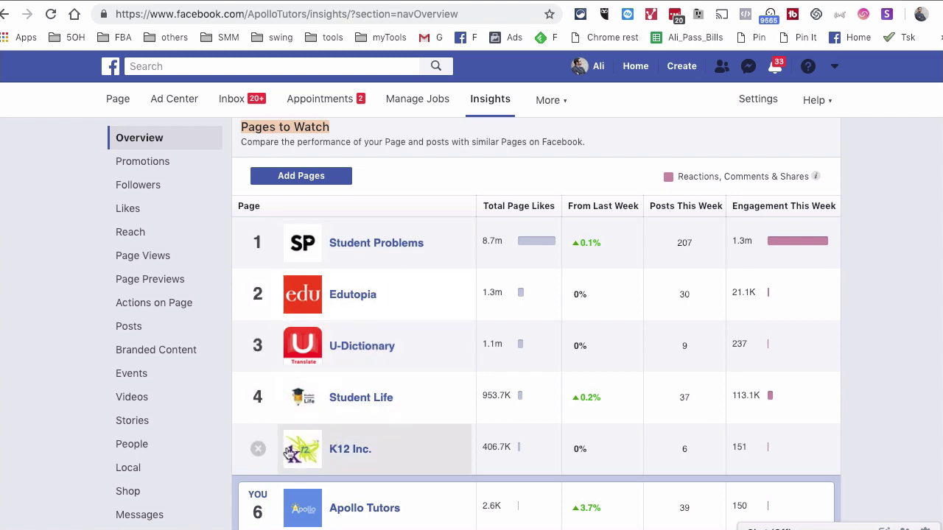
{"action": "scroll", "coordinate": [475, 449], "scroll_direction": "down", "scroll_amount": 1}
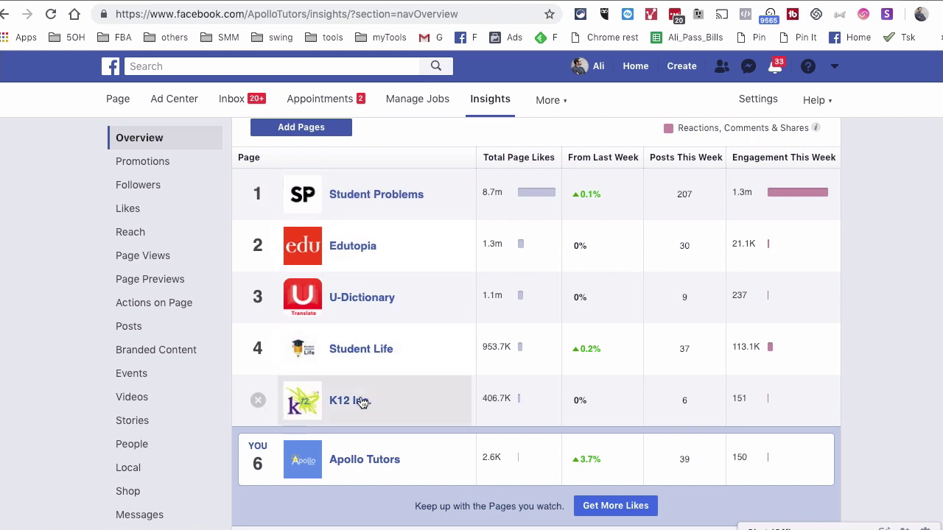
{"action": "scroll", "coordinate": [402, 392], "scroll_direction": "up", "scroll_amount": 2}
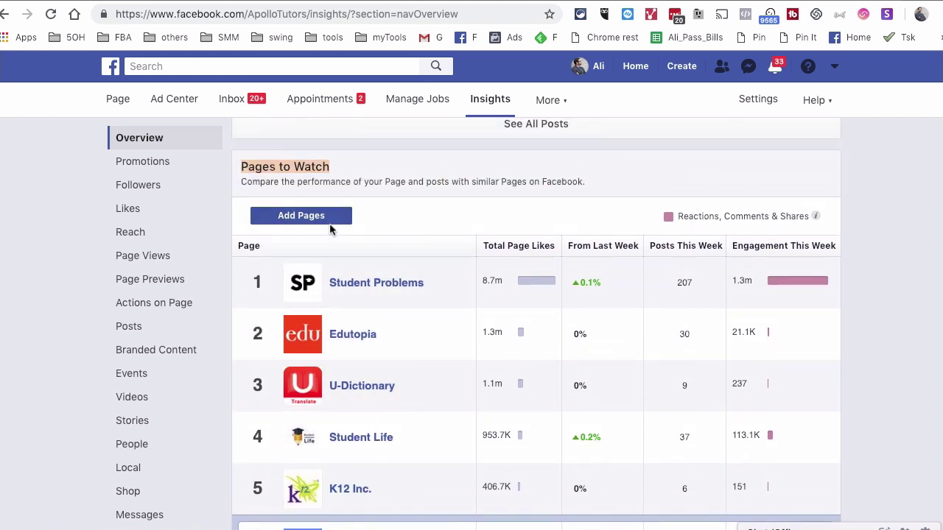
Search for "forbes" among pages that can be watched, and close the dialog without adding any
{"action": "left_click", "coordinate": [312, 218]}
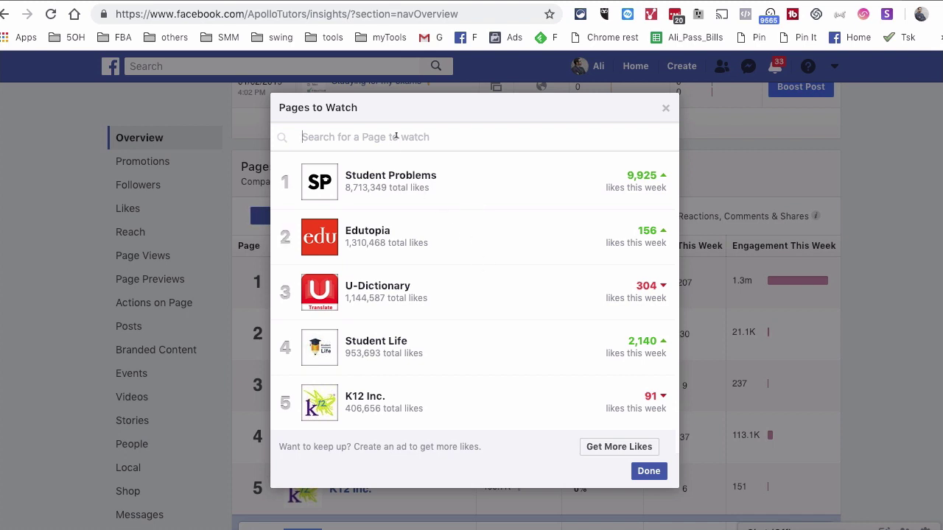
{"action": "left_click", "coordinate": [396, 137]}
{"action": "type", "text": "forbs"}
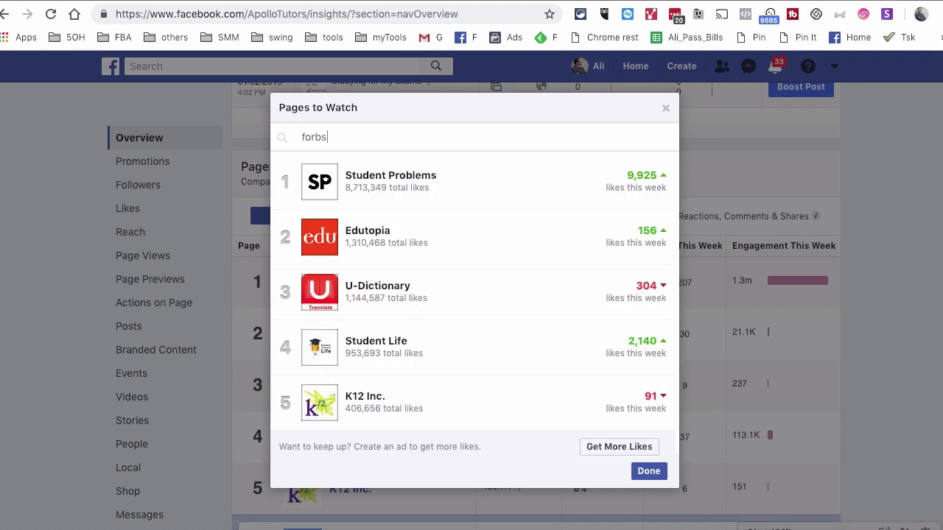
{"action": "scroll", "coordinate": [445, 282], "scroll_direction": "down", "scroll_amount": 5}
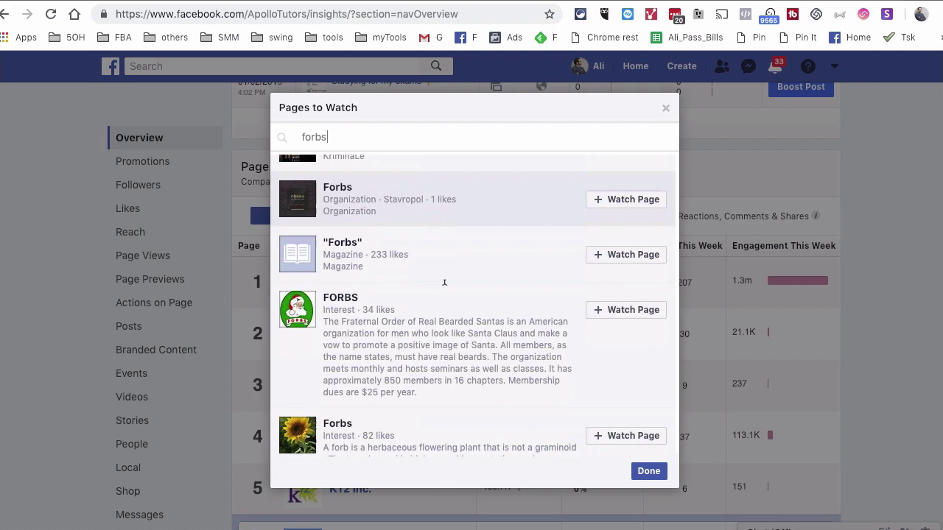
{"action": "scroll", "coordinate": [445, 282], "scroll_direction": "up", "scroll_amount": 5}
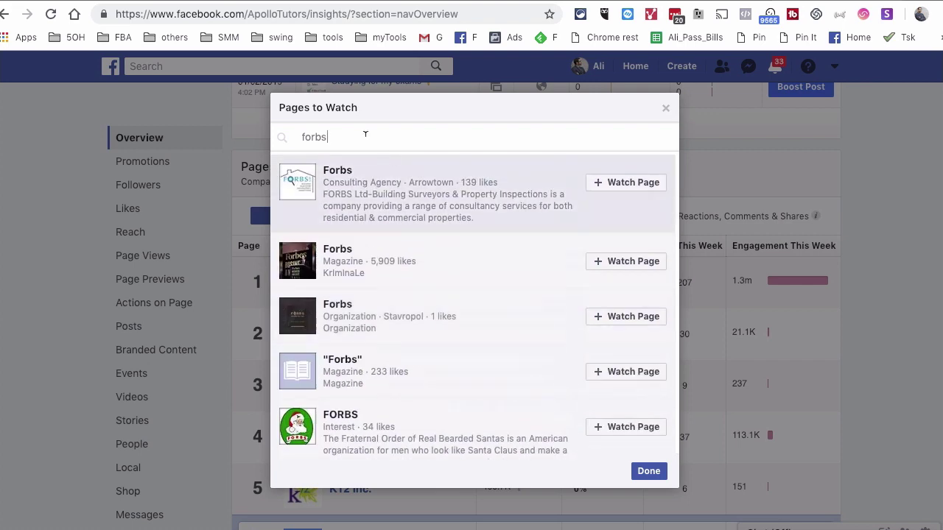
{"action": "type", "text": "es"}
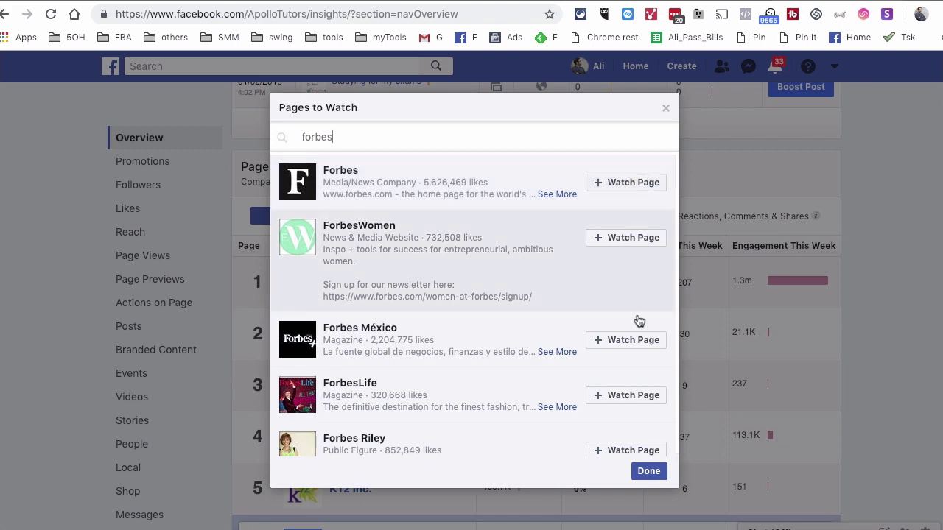
{"action": "left_click", "coordinate": [666, 108]}
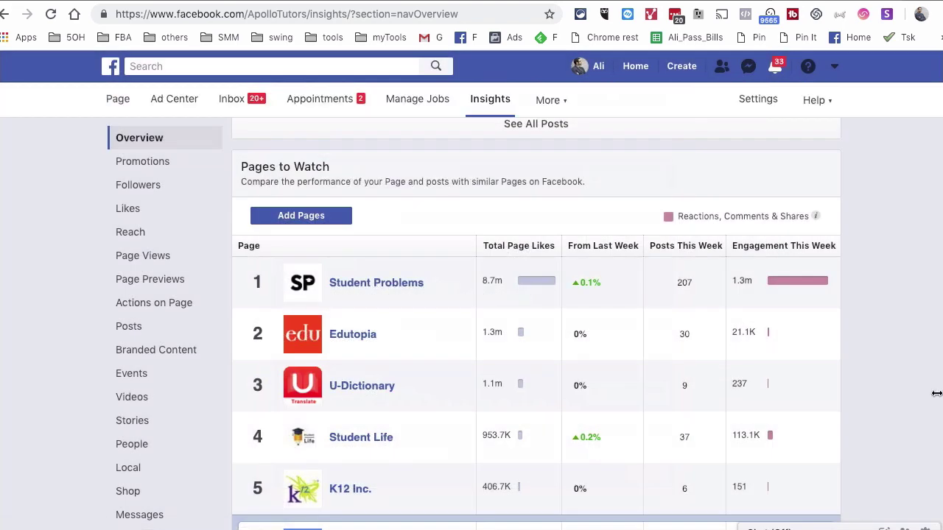
Compare the weekly like growth, post counts and engagement of the watched pages with those of Apollo Tutors
{"action": "scroll", "coordinate": [886, 401], "scroll_direction": "down", "scroll_amount": 1}
{"action": "scroll", "coordinate": [886, 401], "scroll_direction": "down", "scroll_amount": 1}
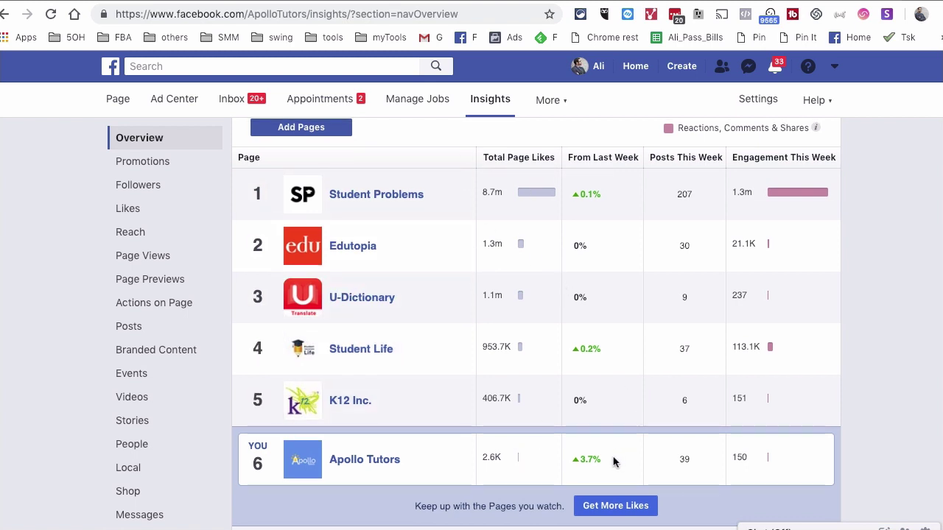
{"action": "left_click_drag", "start_coordinate": [613, 462], "coordinate": [571, 460]}
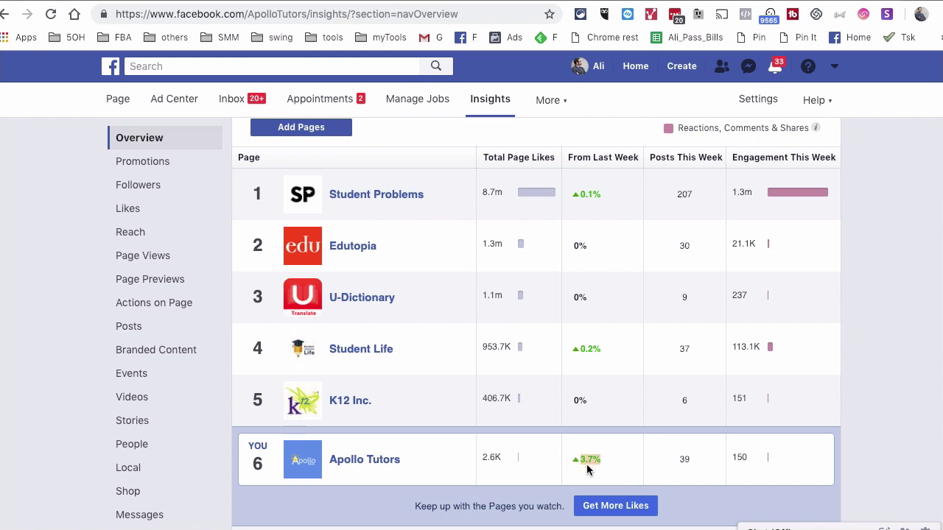
{"action": "scroll", "coordinate": [589, 467], "scroll_direction": "up", "scroll_amount": 2}
{"action": "scroll", "coordinate": [592, 472], "scroll_direction": "down", "scroll_amount": 1}
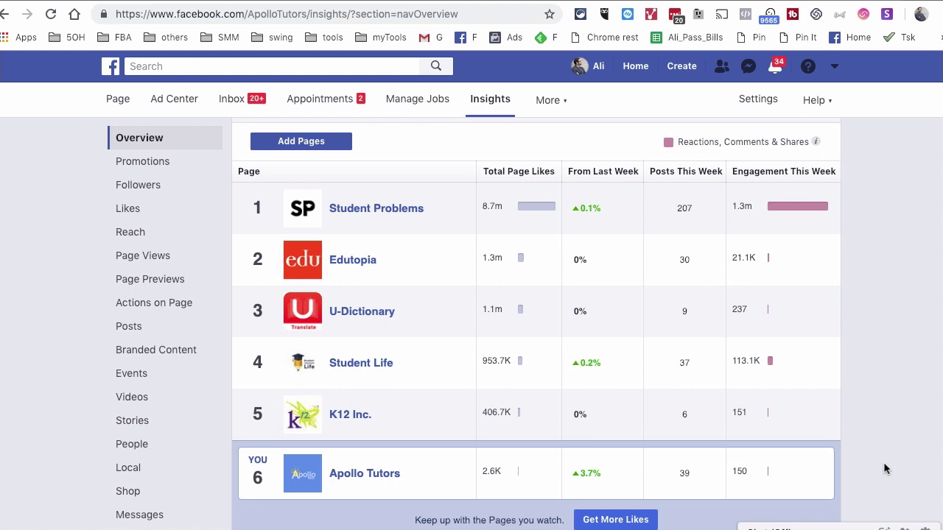
{"action": "scroll", "coordinate": [383, 486], "scroll_direction": "up", "scroll_amount": 3}
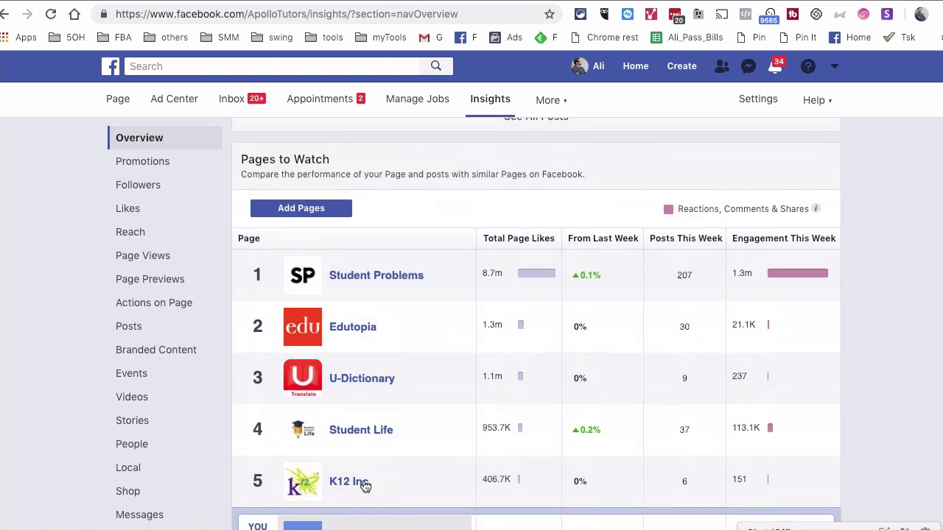
{"action": "scroll", "coordinate": [568, 467], "scroll_direction": "down", "scroll_amount": 3}
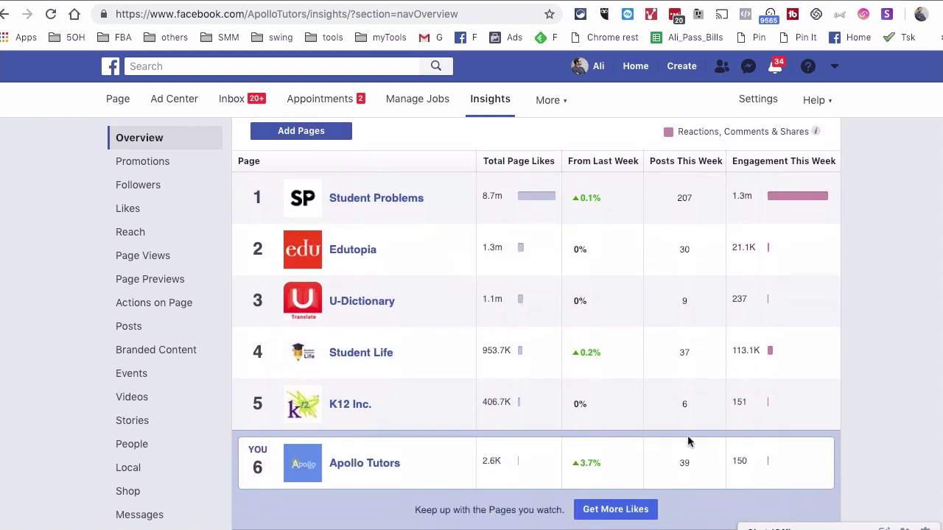
{"action": "scroll", "coordinate": [768, 460], "scroll_direction": "up", "scroll_amount": 2}
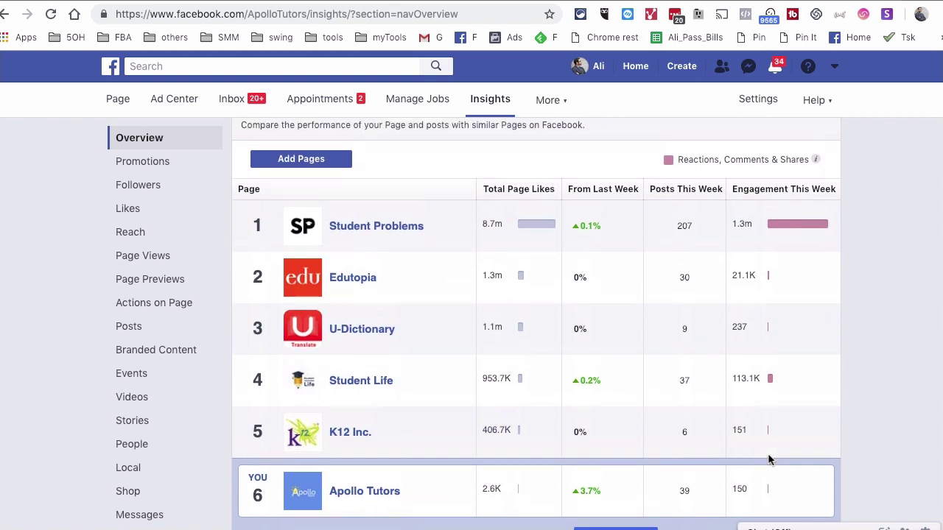
{"action": "scroll", "coordinate": [769, 460], "scroll_direction": "up", "scroll_amount": 1}
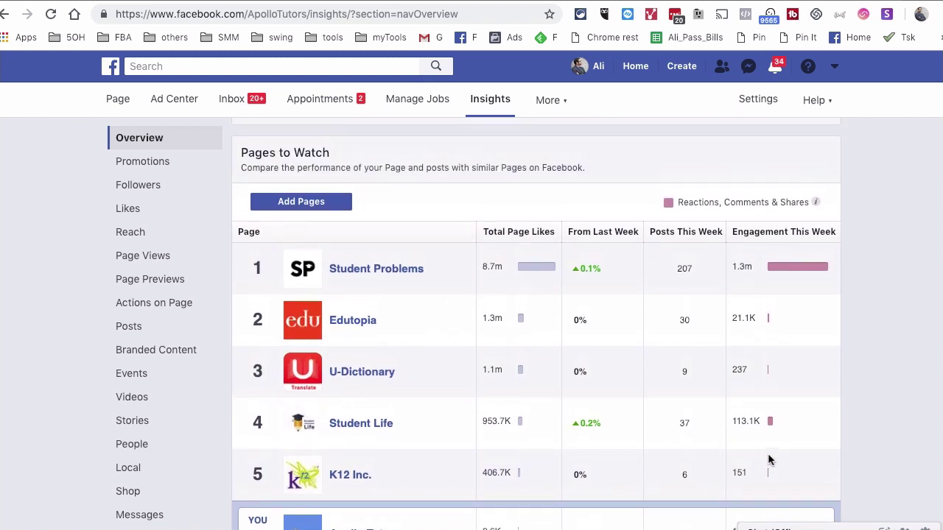
Browse this week's top posts from Student Problems and view the list of people who shared one of them
{"action": "mouse_move", "coordinate": [259, 277]}
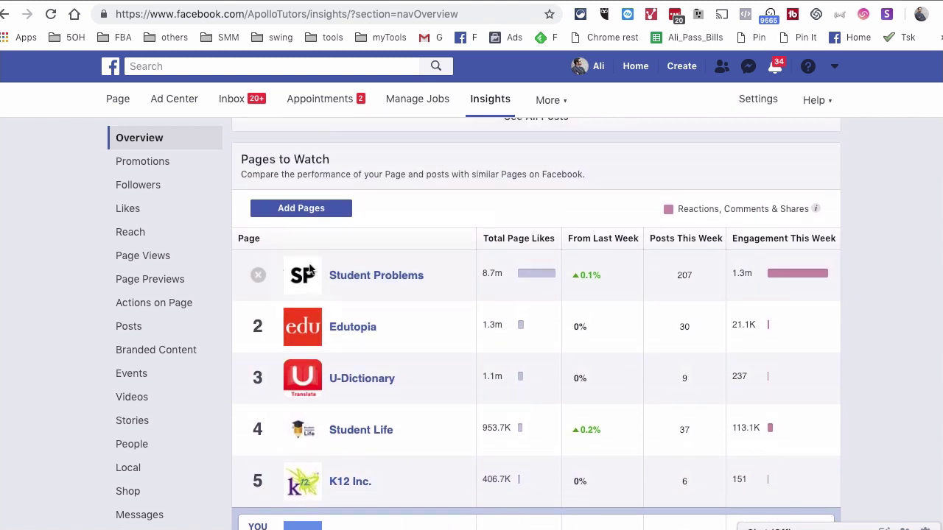
{"action": "left_click", "coordinate": [396, 275]}
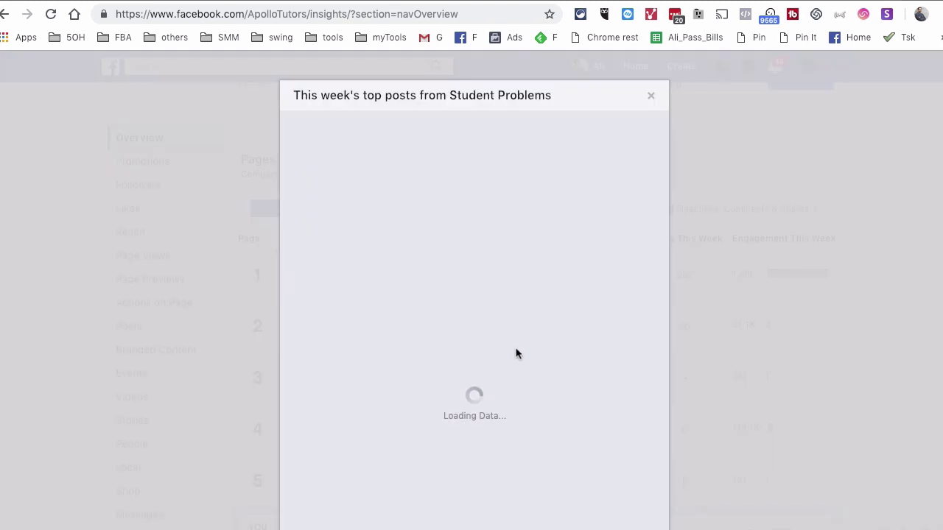
{"action": "scroll", "coordinate": [516, 354], "scroll_direction": "down", "scroll_amount": 5}
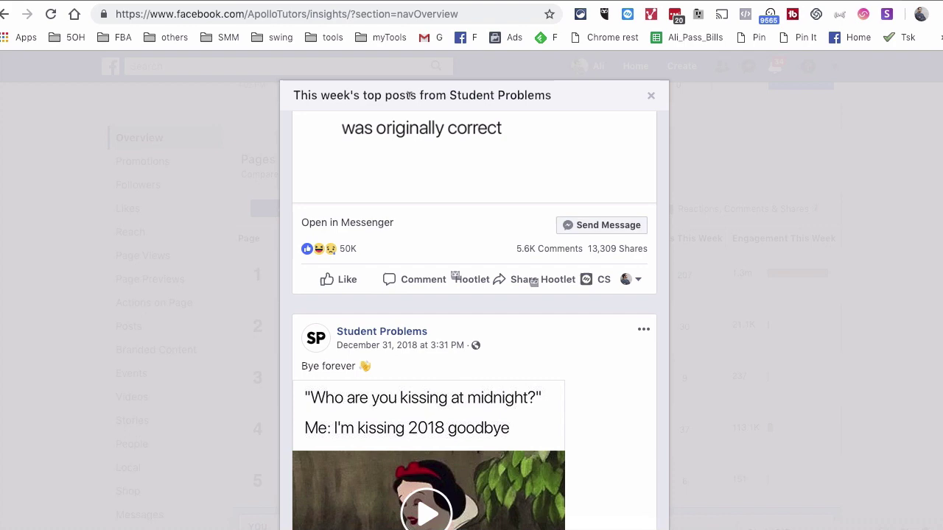
{"action": "left_click_drag", "start_coordinate": [444, 94], "coordinate": [545, 95]}
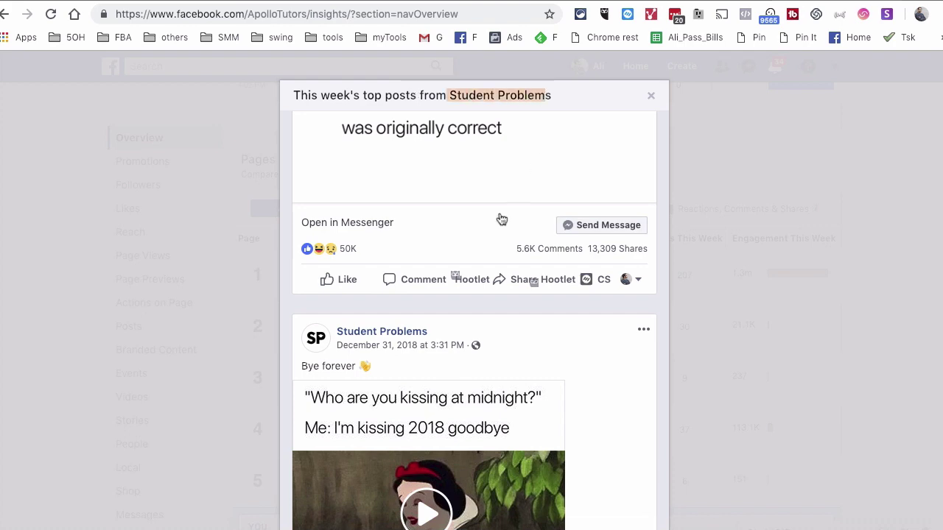
{"action": "scroll", "coordinate": [501, 220], "scroll_direction": "down", "scroll_amount": 11}
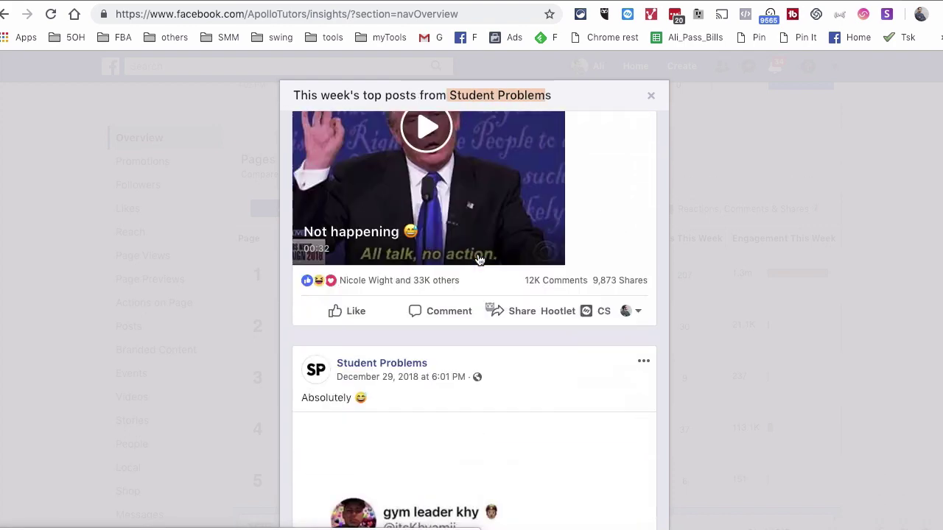
{"action": "scroll", "coordinate": [479, 259], "scroll_direction": "down", "scroll_amount": 12}
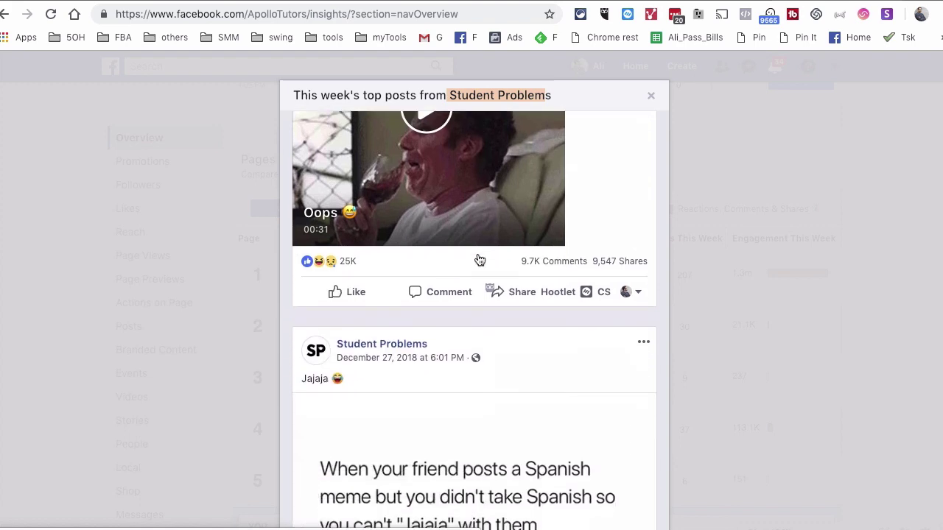
{"action": "scroll", "coordinate": [478, 259], "scroll_direction": "down", "scroll_amount": 6}
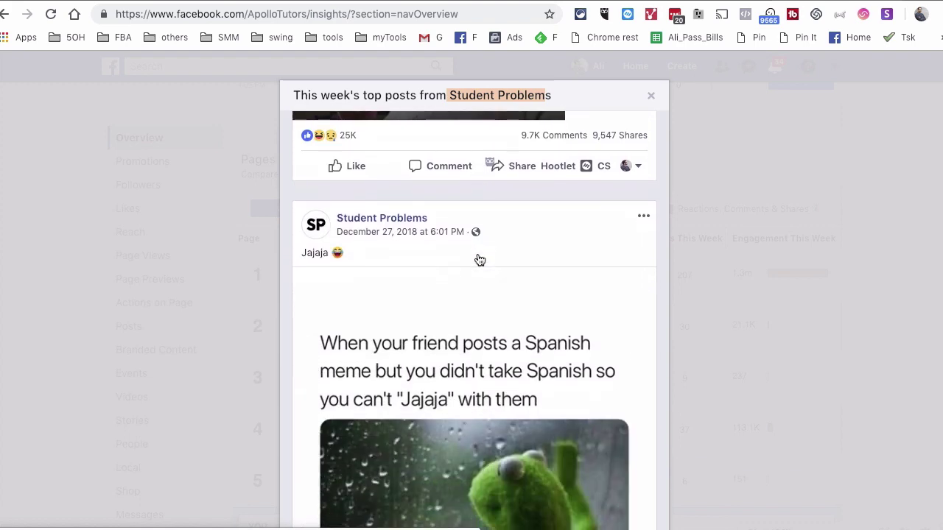
{"action": "scroll", "coordinate": [479, 260], "scroll_direction": "down", "scroll_amount": 3}
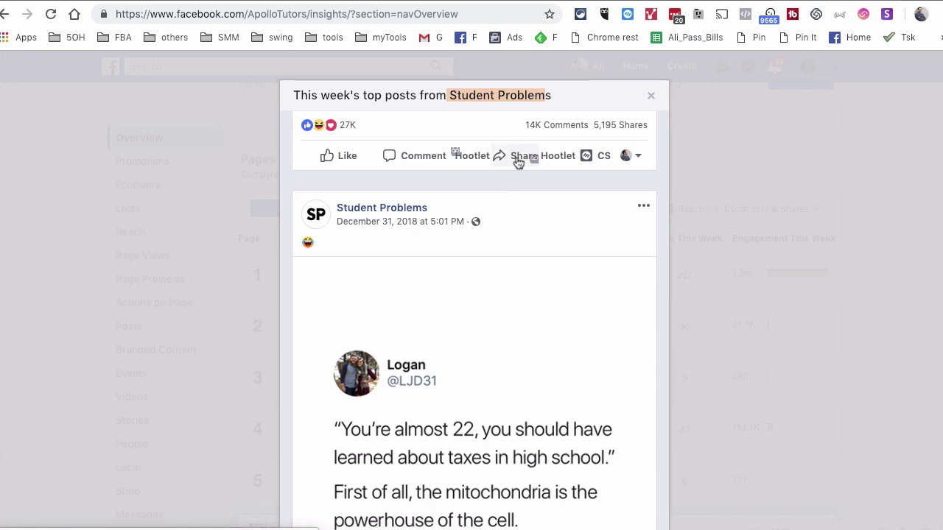
{"action": "scroll", "coordinate": [543, 361], "scroll_direction": "down", "scroll_amount": 5}
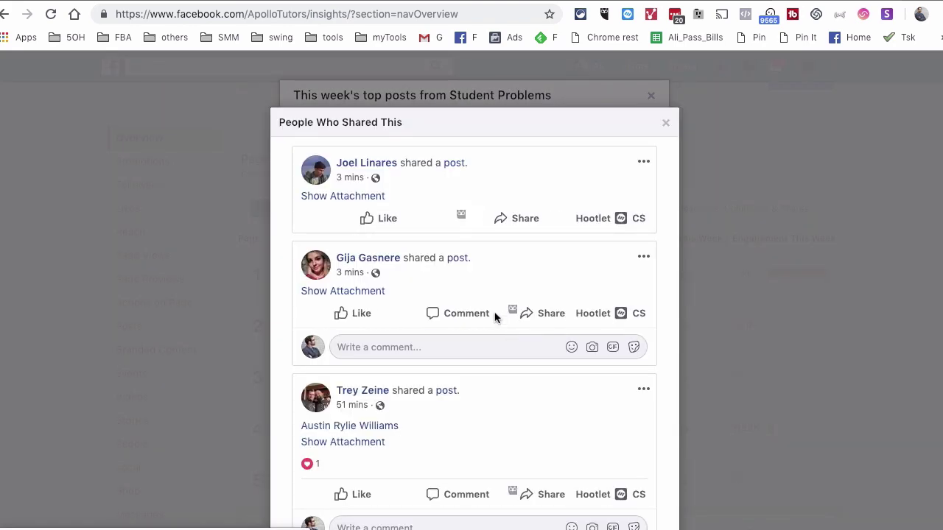
Copy the link address of the share posted 51 minutes ago, and close the list of sharers and Student Problems' top posts
{"action": "scroll", "coordinate": [484, 324], "scroll_direction": "down", "scroll_amount": 6}
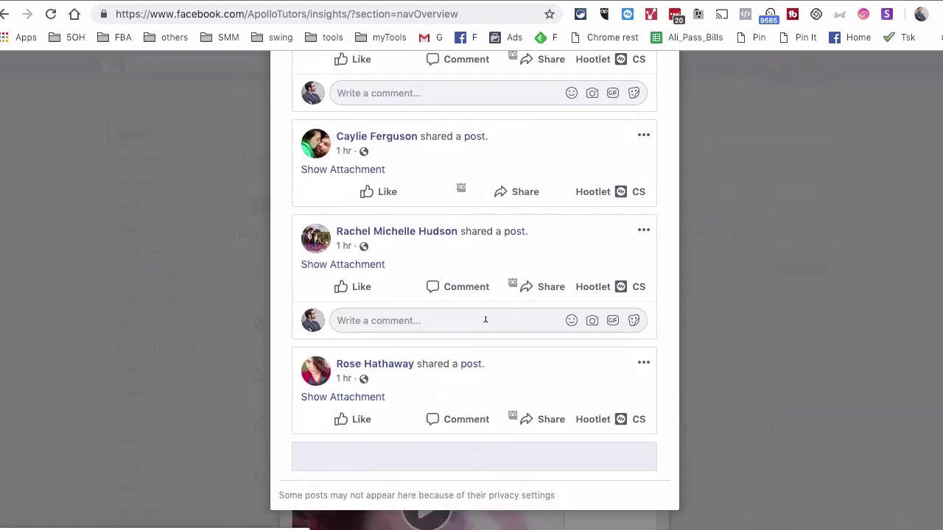
{"action": "scroll", "coordinate": [486, 322], "scroll_direction": "down", "scroll_amount": 2}
{"action": "scroll", "coordinate": [485, 324], "scroll_direction": "up", "scroll_amount": 6}
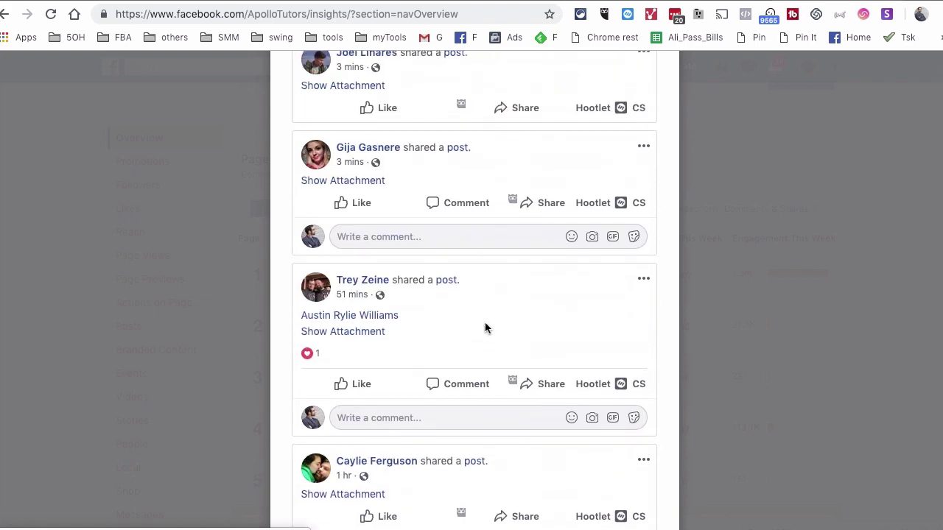
{"action": "right_click", "coordinate": [352, 294]}
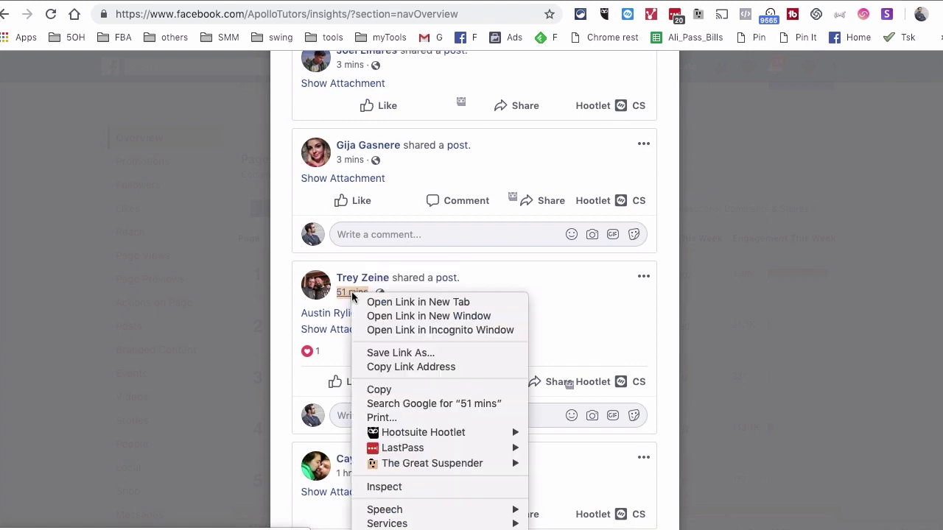
{"action": "left_click", "coordinate": [393, 365]}
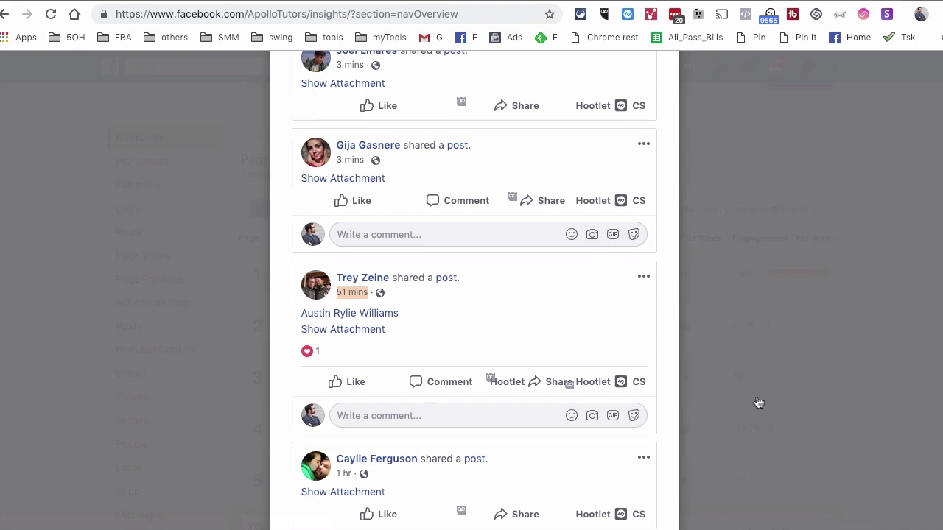
{"action": "left_click", "coordinate": [733, 404]}
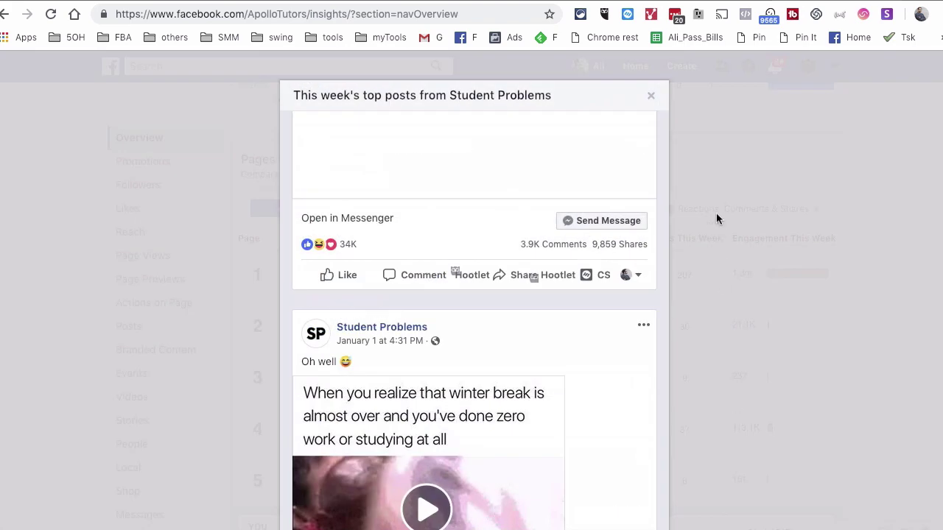
{"action": "left_click", "coordinate": [650, 96]}
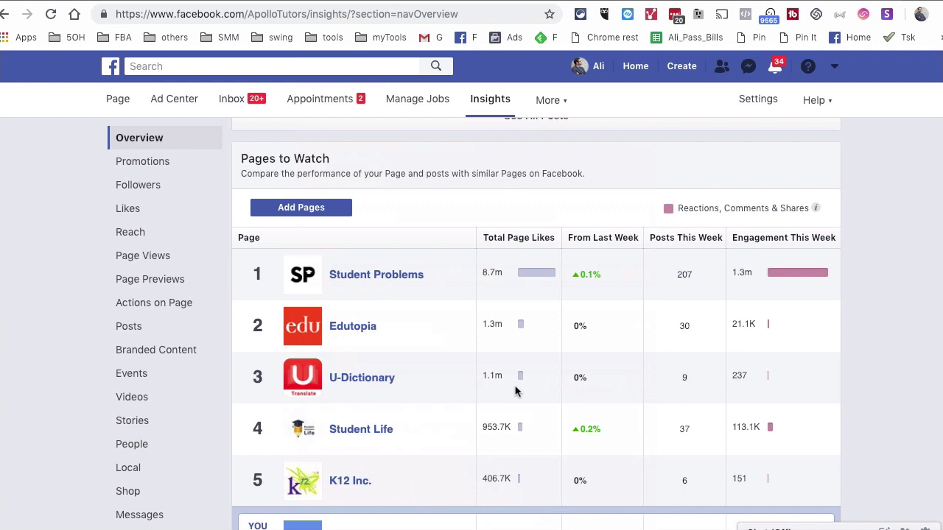
Open the Posts insights and view the top posts from the watched pages with their engagement
{"action": "scroll", "coordinate": [516, 392], "scroll_direction": "up", "scroll_amount": 3}
{"action": "scroll", "coordinate": [515, 391], "scroll_direction": "down", "scroll_amount": 2}
{"action": "scroll", "coordinate": [516, 392], "scroll_direction": "down", "scroll_amount": 2}
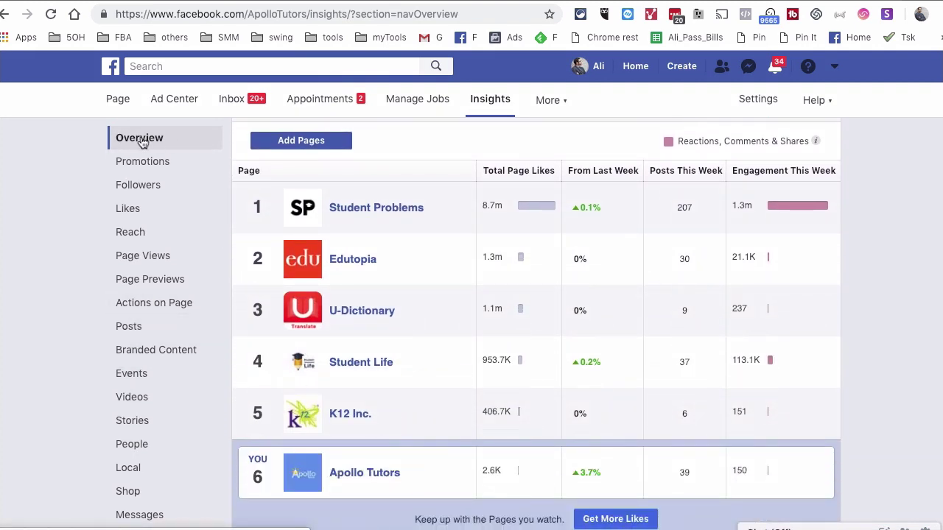
{"action": "left_click", "coordinate": [129, 326]}
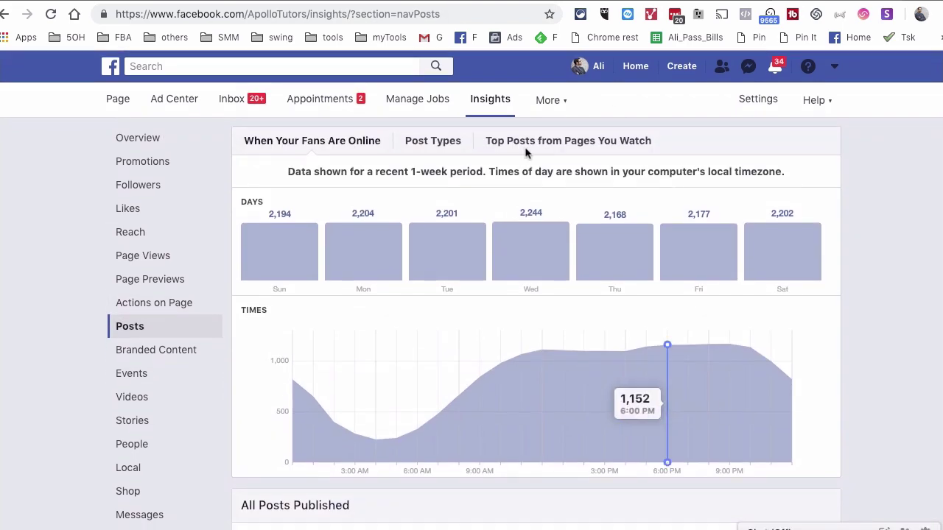
{"action": "scroll", "coordinate": [526, 152], "scroll_direction": "up", "scroll_amount": 3}
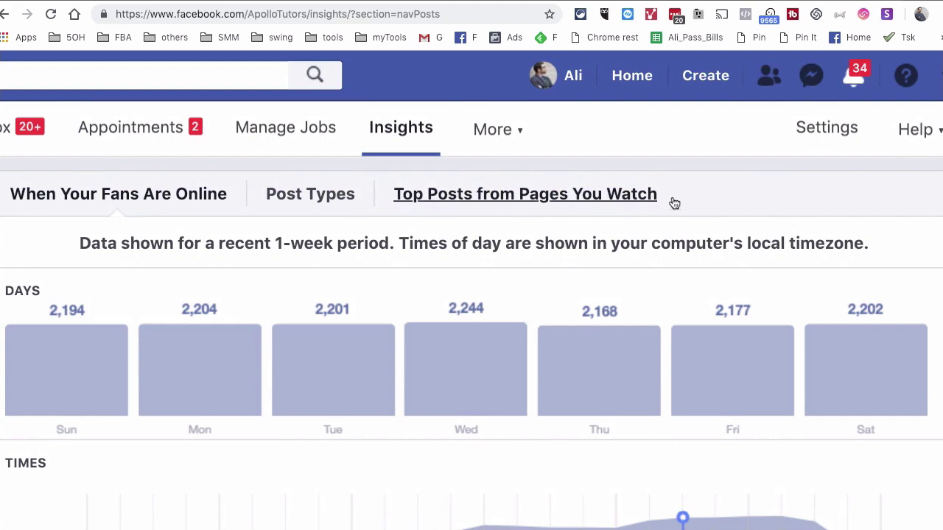
{"action": "left_click", "coordinate": [612, 195]}
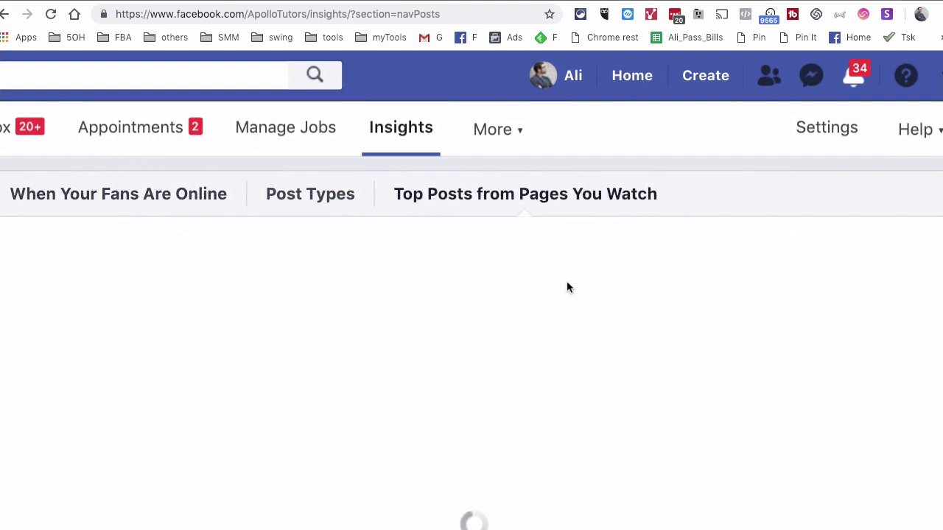
{"action": "scroll", "coordinate": [567, 287], "scroll_direction": "down", "scroll_amount": 3}
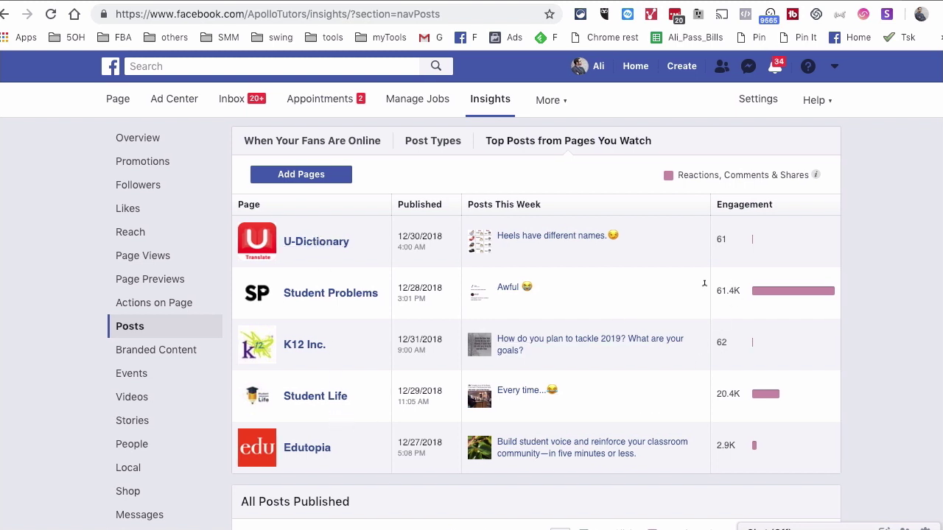
Examine the details, reactions, comments and shares of Student Problems' "Awful" post, and close it
{"action": "left_click", "coordinate": [614, 311]}
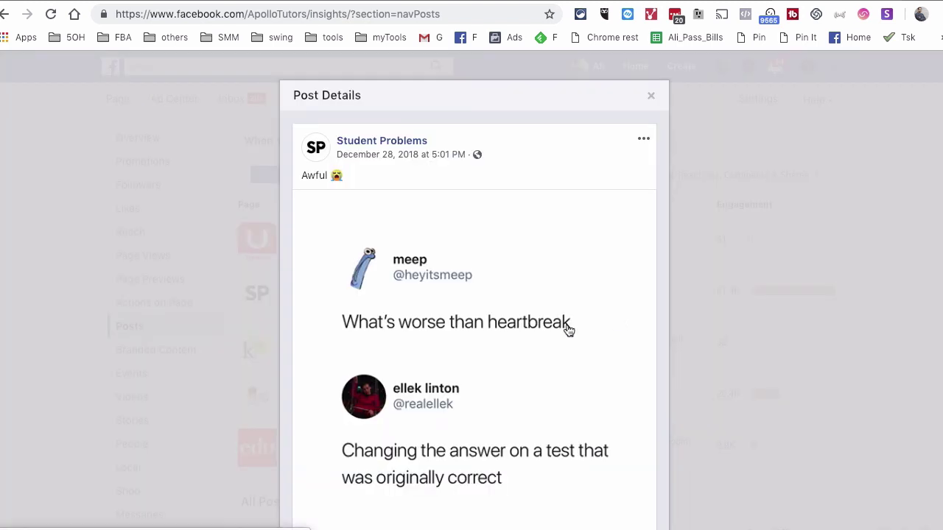
{"action": "scroll", "coordinate": [545, 325], "scroll_direction": "down", "scroll_amount": 2}
{"action": "scroll", "coordinate": [545, 325], "scroll_direction": "down", "scroll_amount": 1}
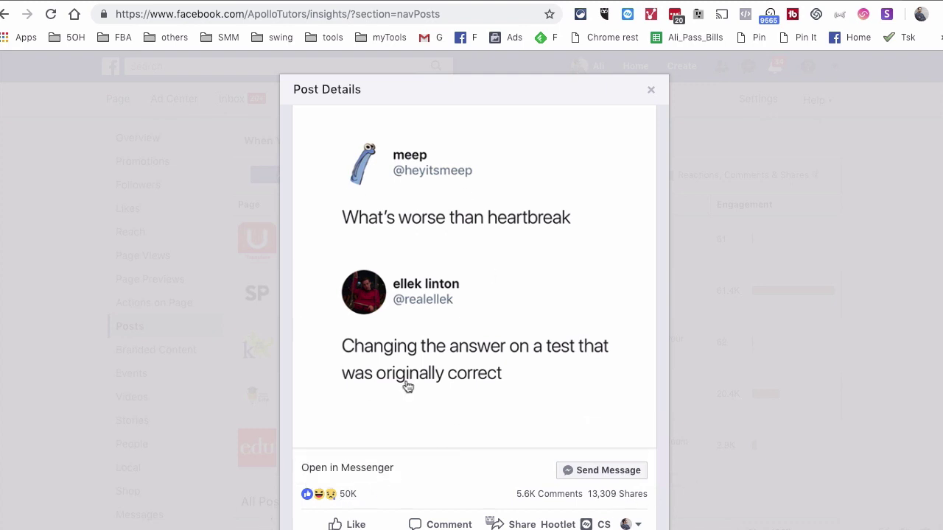
{"action": "scroll", "coordinate": [564, 364], "scroll_direction": "up", "scroll_amount": 2}
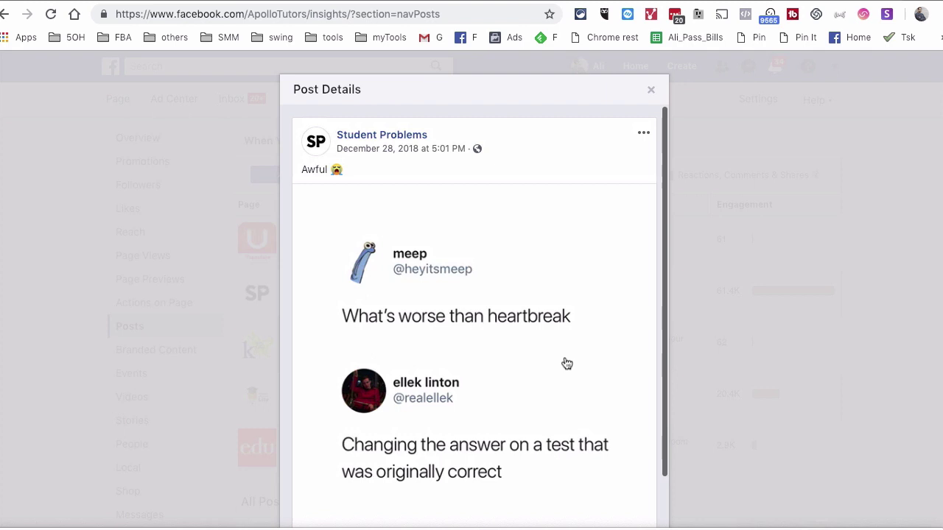
{"action": "scroll", "coordinate": [564, 364], "scroll_direction": "down", "scroll_amount": 1}
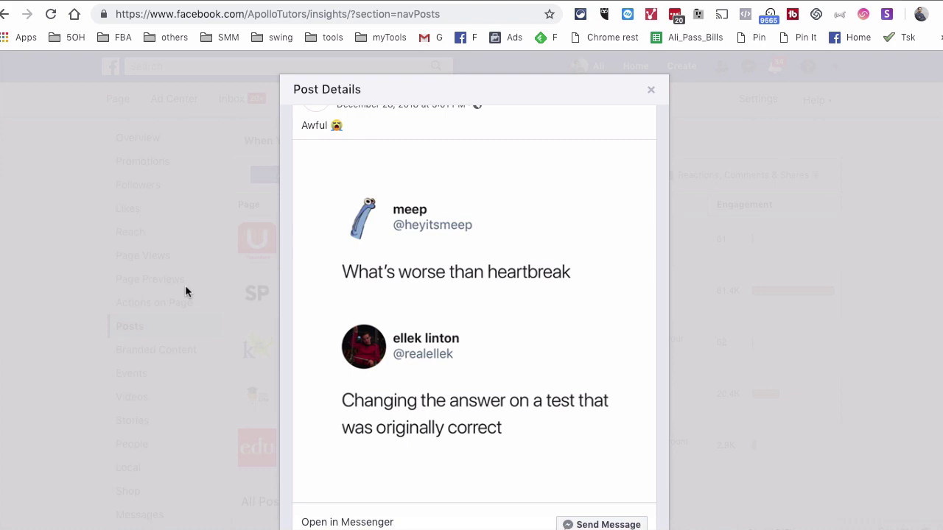
{"action": "left_click", "coordinate": [719, 369]}
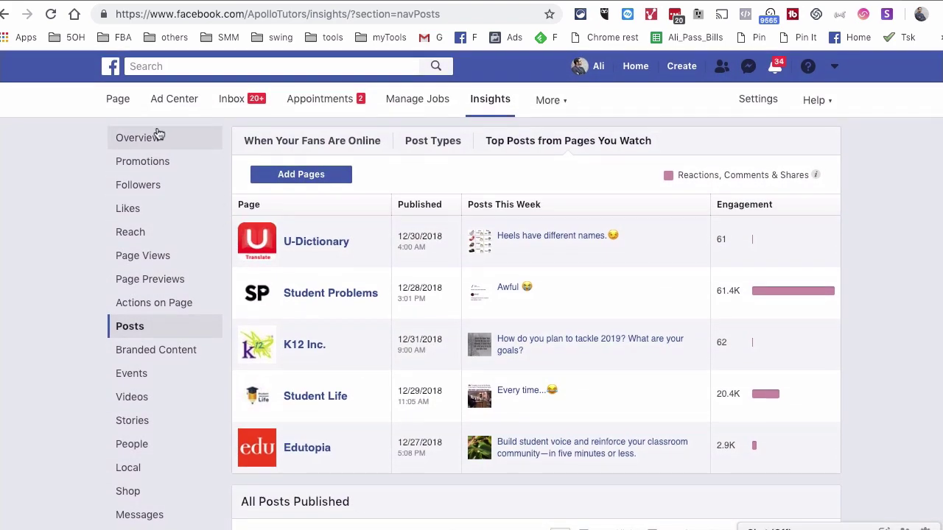
Return to the Insights overview and find the Pages to Watch comparison again
{"action": "left_click", "coordinate": [158, 134]}
{"action": "scroll", "coordinate": [542, 353], "scroll_direction": "down", "scroll_amount": 10}
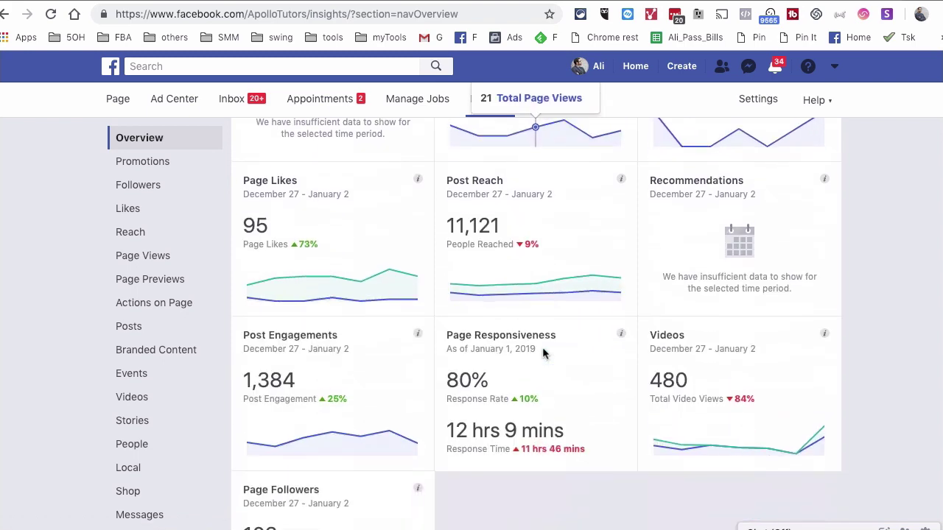
{"action": "scroll", "coordinate": [542, 352], "scroll_direction": "down", "scroll_amount": 2}
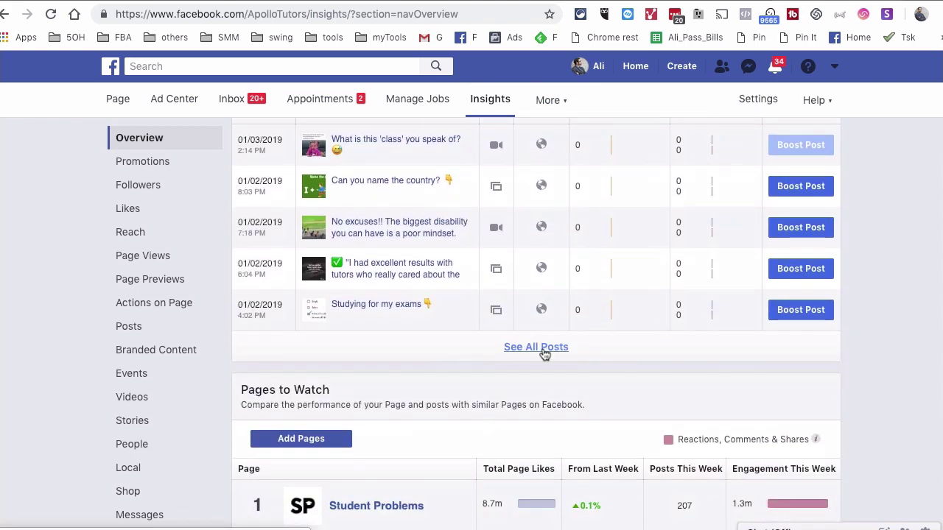
{"action": "scroll", "coordinate": [543, 355], "scroll_direction": "down", "scroll_amount": 3}
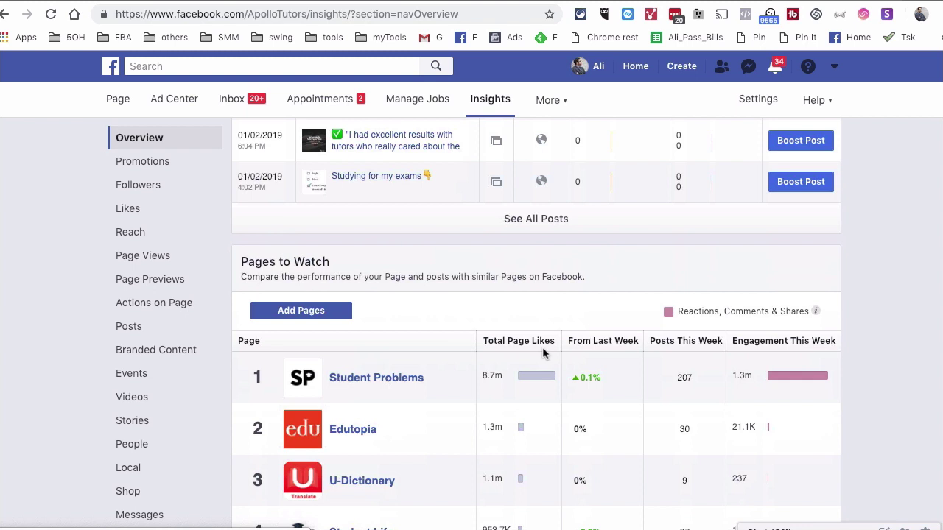